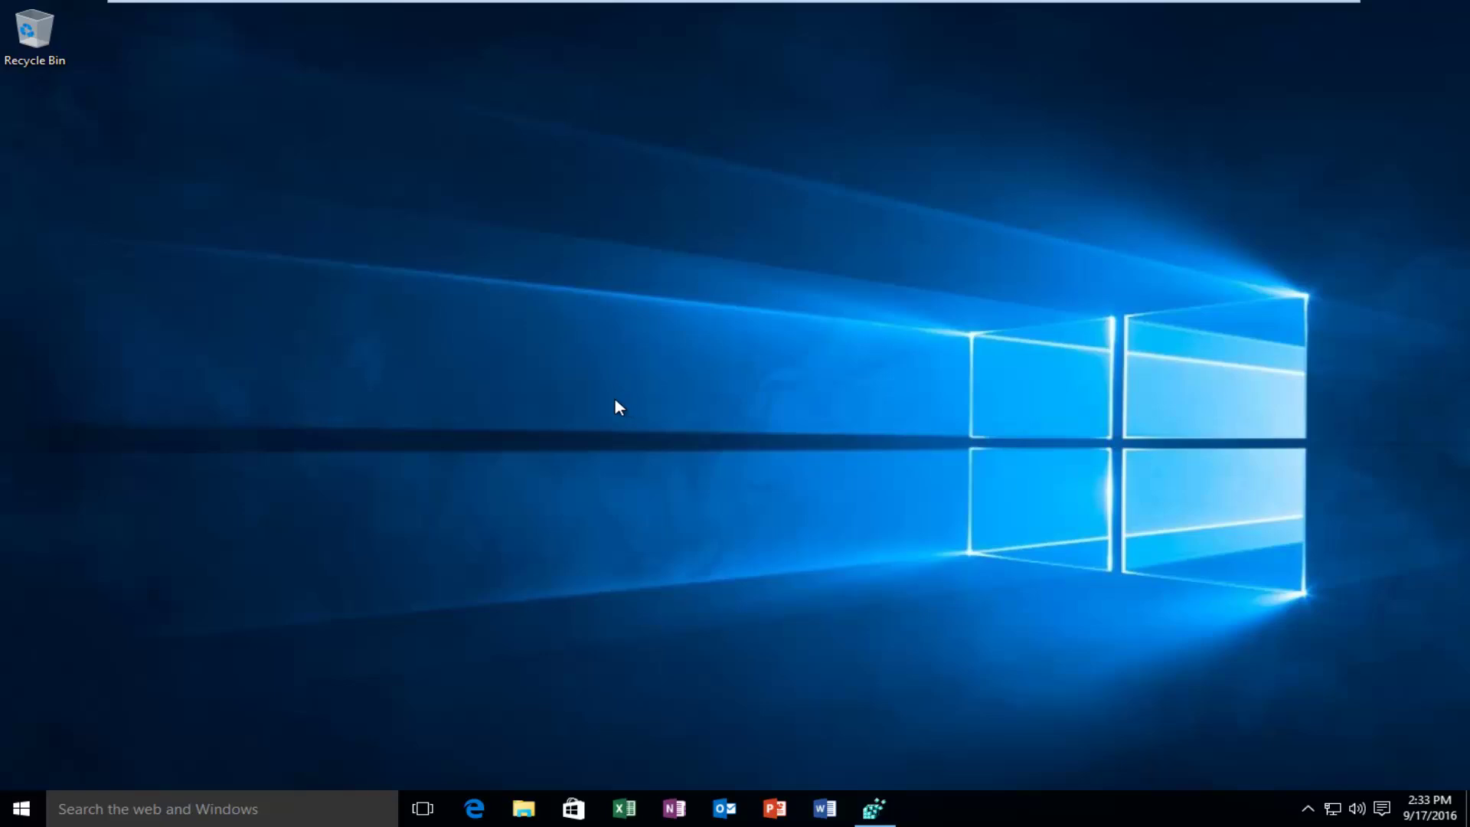
- Search Windows for 'administr' and launch the Administrative Tools best match
{"action": "left_click", "coordinate": [96, 818]}
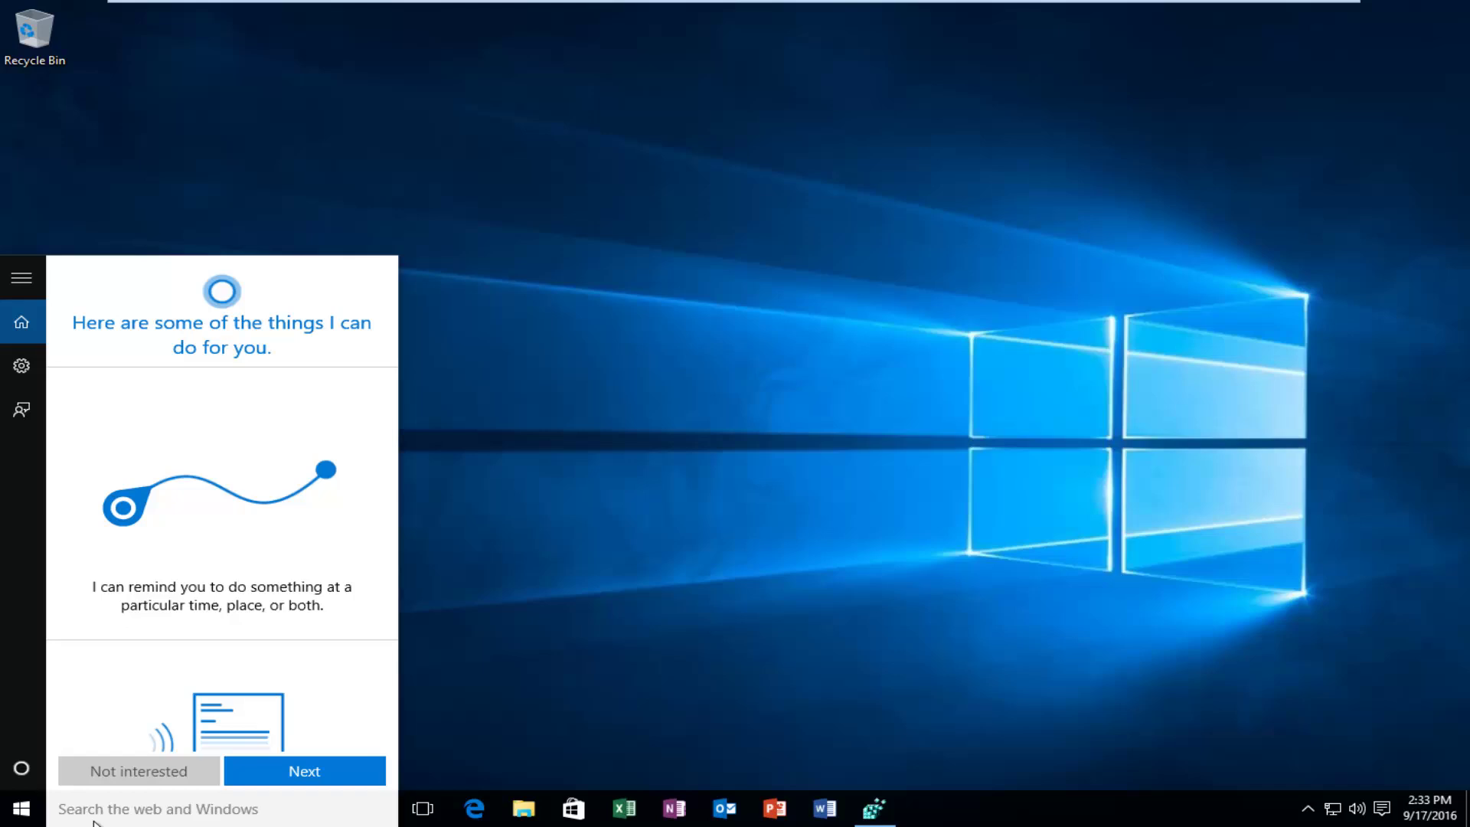
{"action": "type", "text": "adminis"}
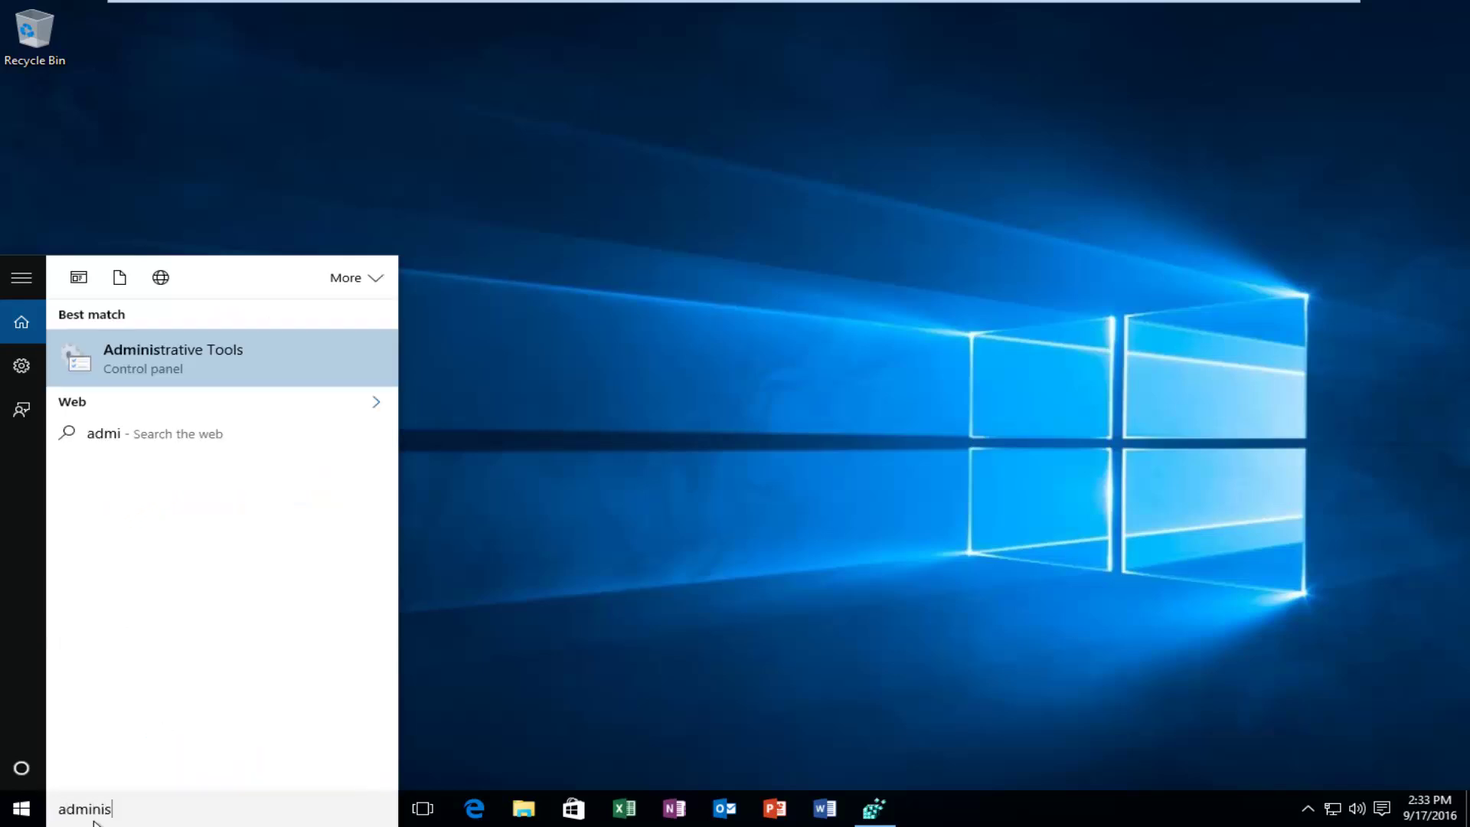
{"action": "type", "text": "tr"}
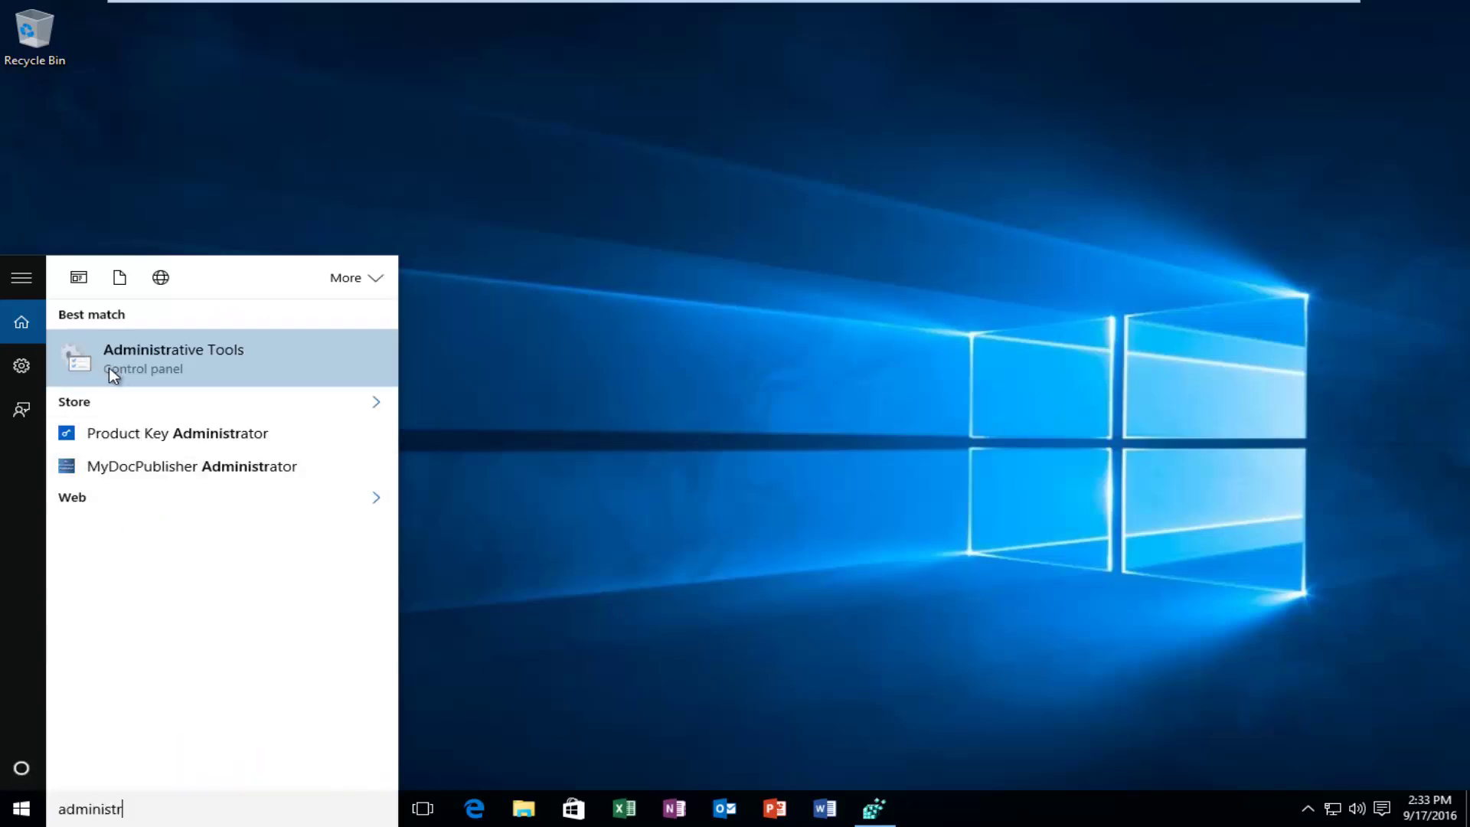
{"action": "left_click", "coordinate": [141, 361]}
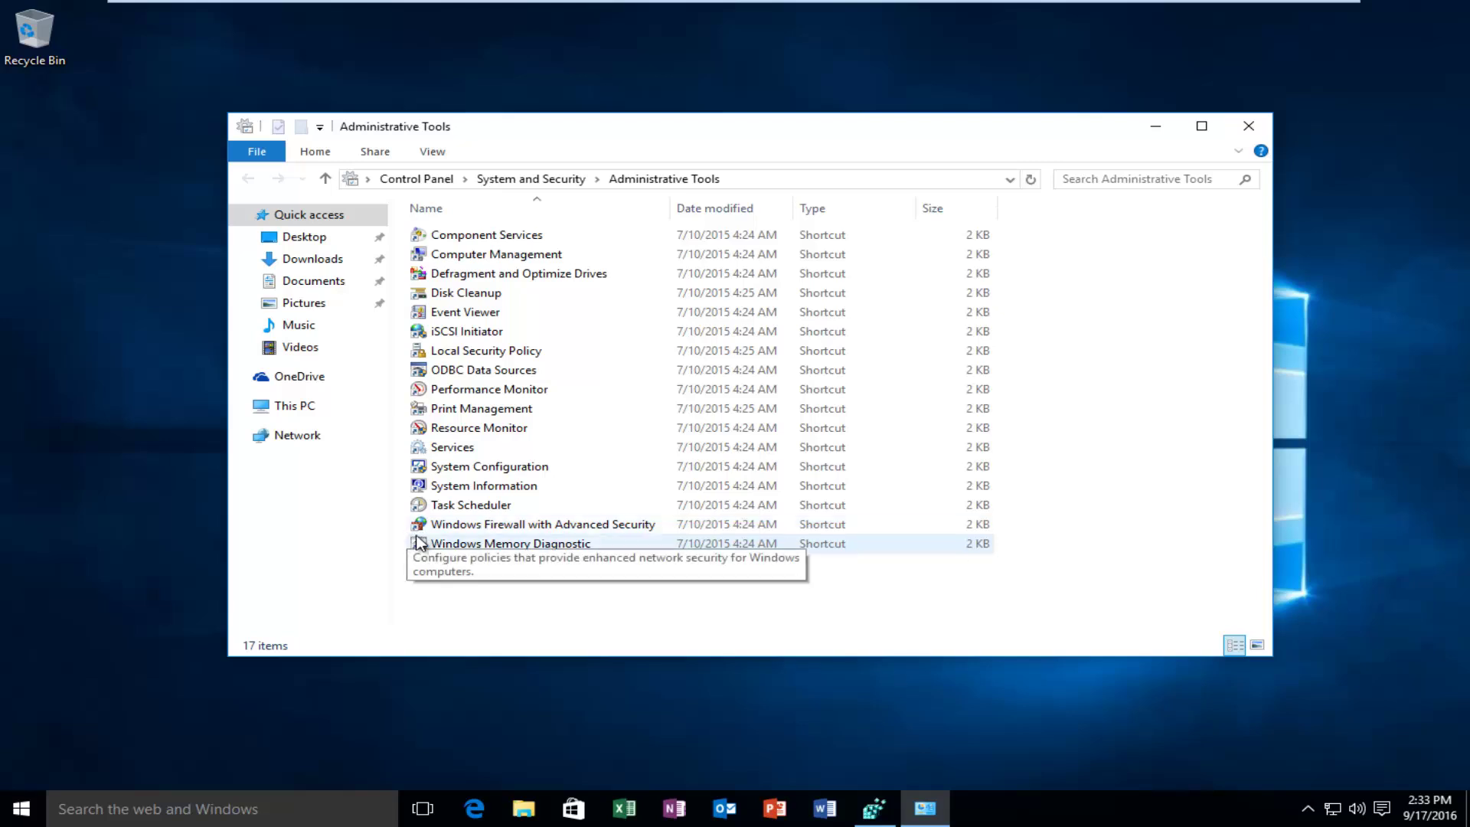
- Select the Services shortcut in the Administrative Tools folder without launching it
{"action": "left_click", "coordinate": [458, 447]}
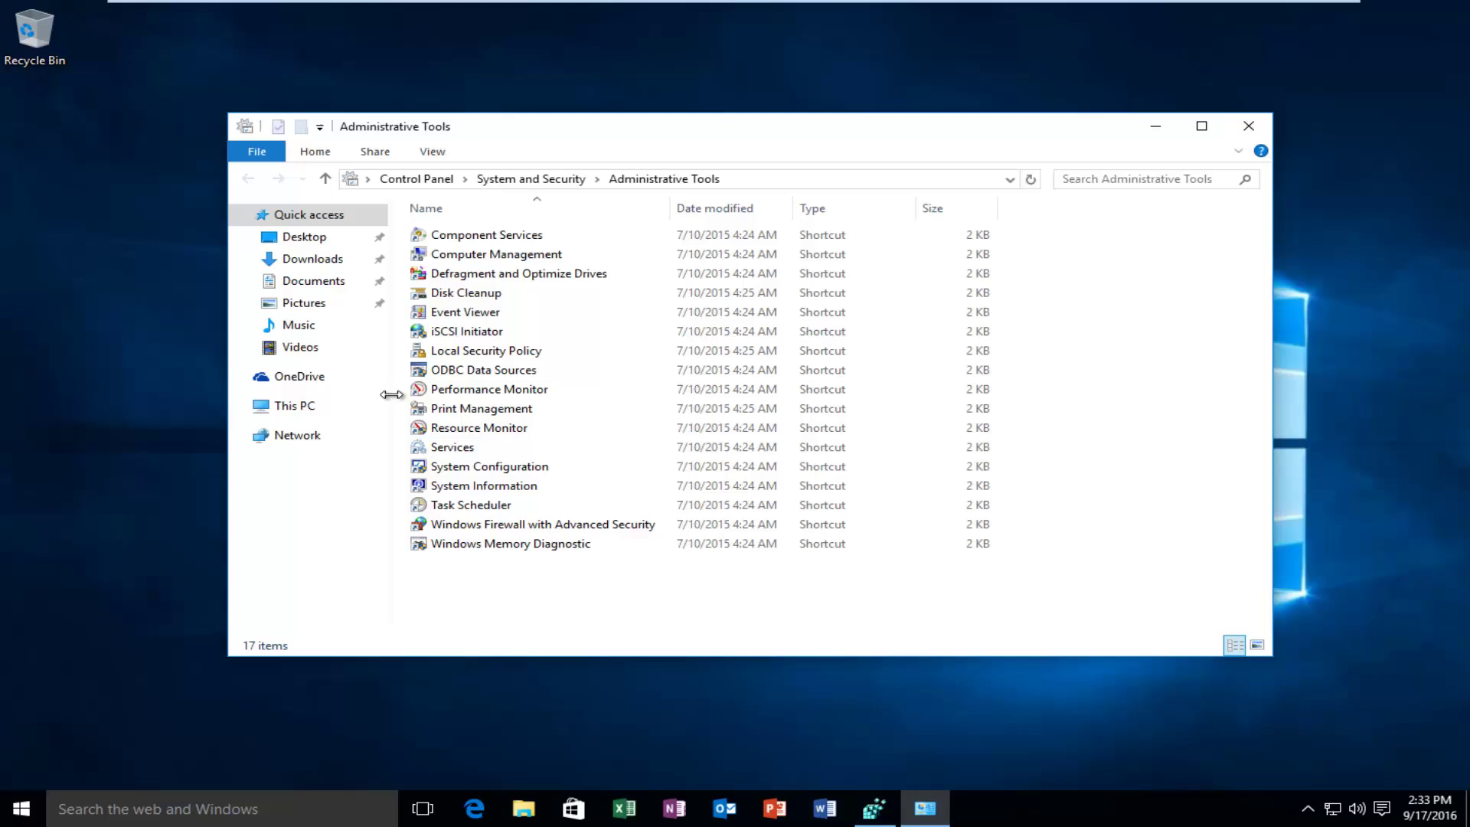